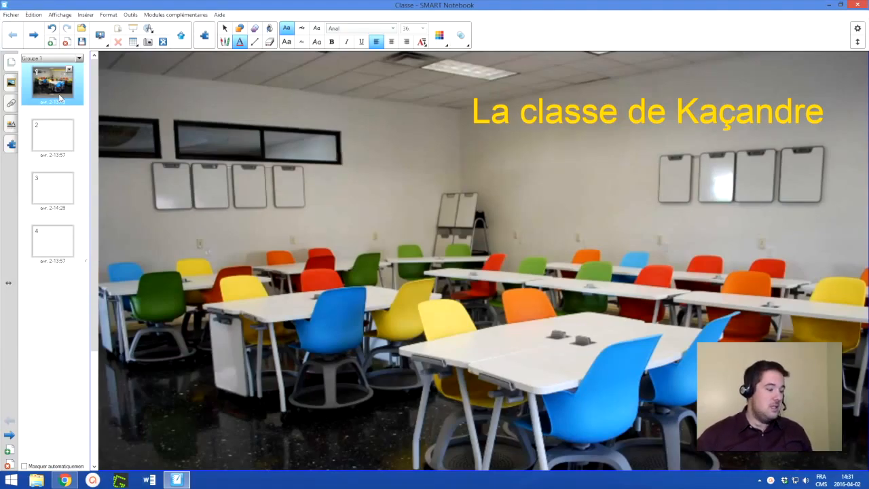
# Step: Go to page 2 and look through the Essentiel de la galerie subfolders in the Gallery
pyautogui.click(49, 138)
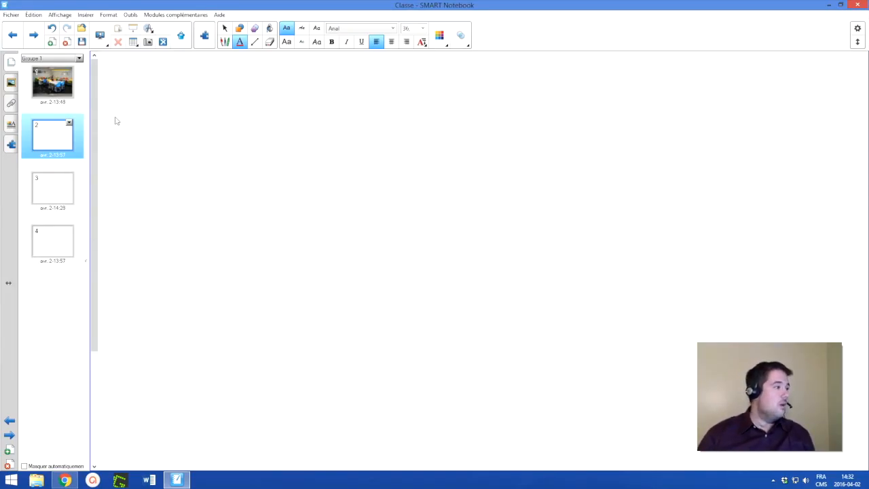
pyautogui.click(12, 83)
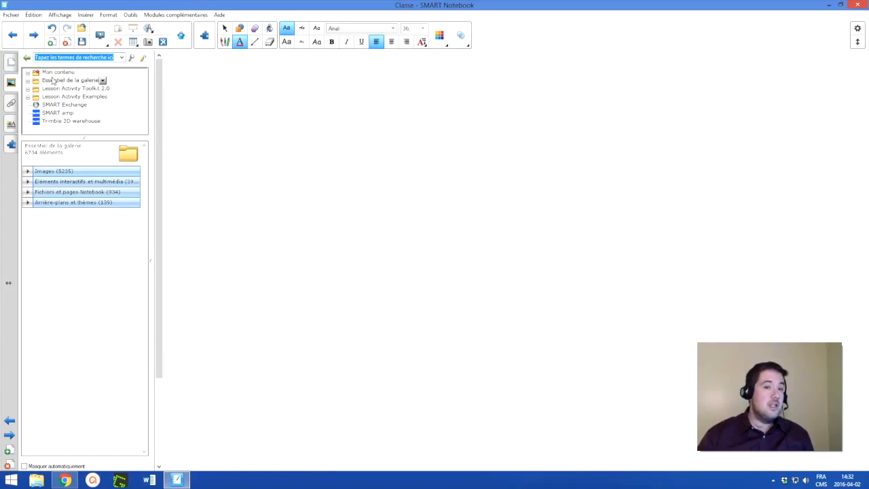
pyautogui.click(29, 81)
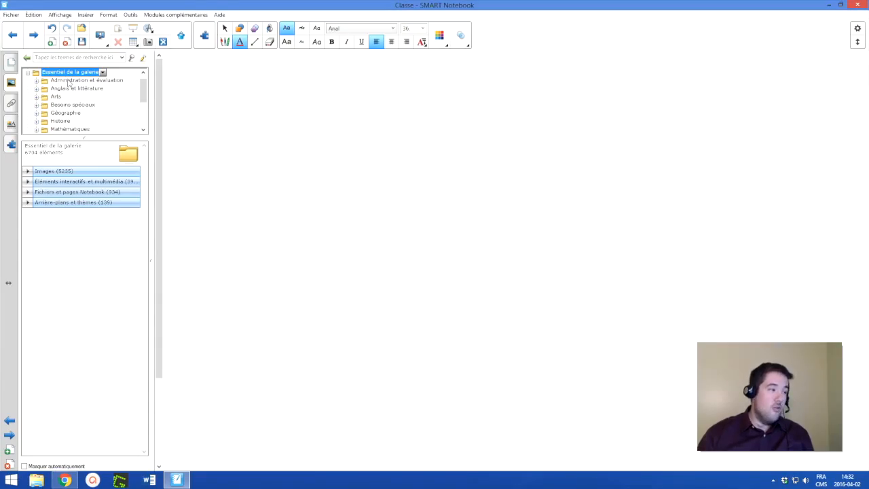
pyautogui.click(28, 73)
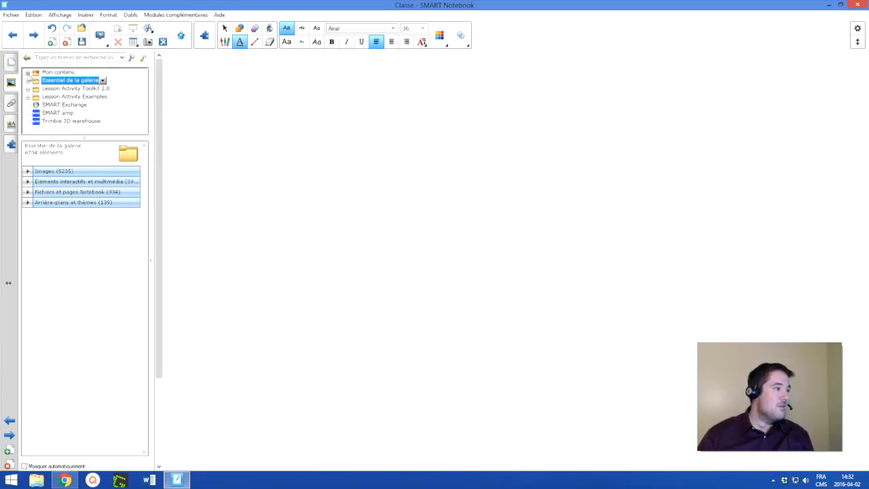
# Step: Search the Gallery for "soleil"
pyautogui.click(57, 58)
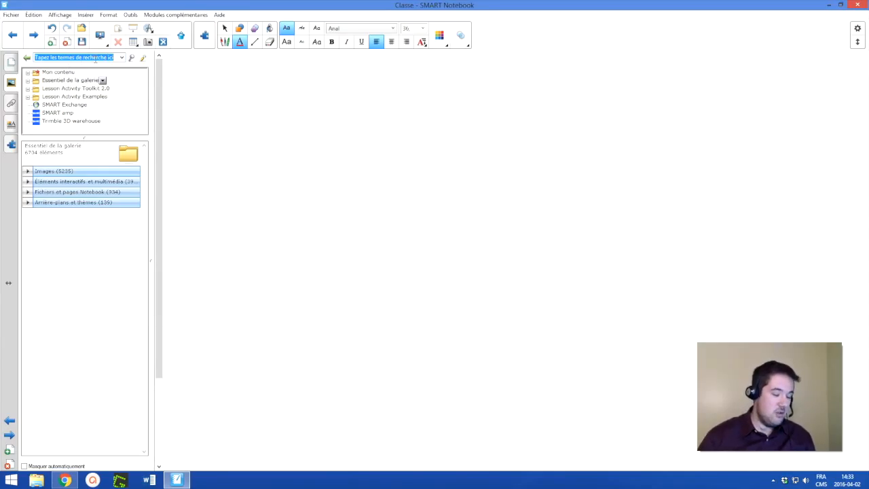
pyautogui.write('c')
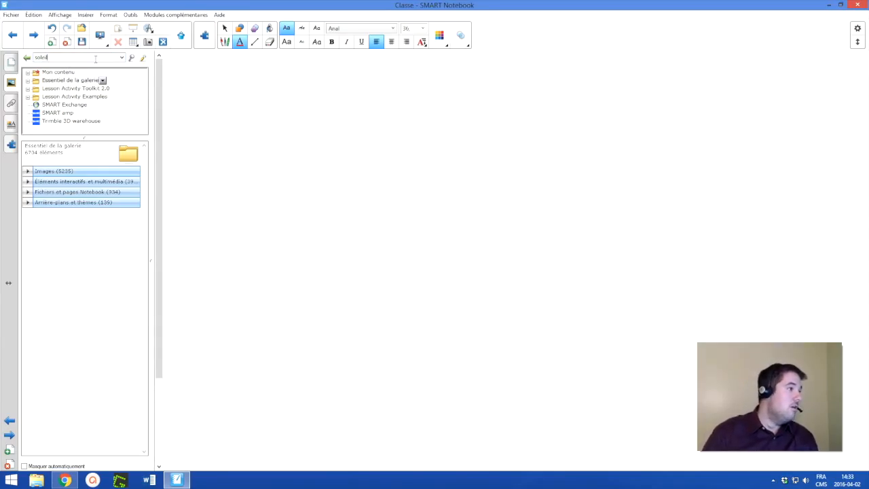
pyautogui.press('Return')
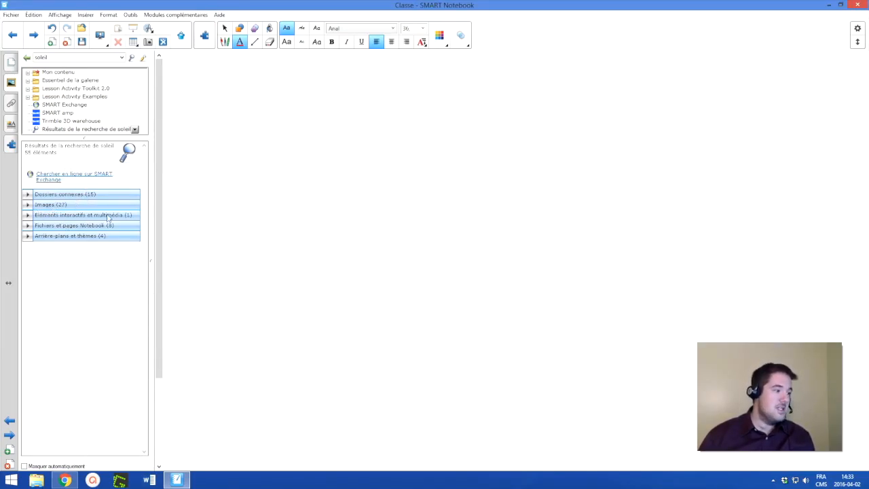
# Step: Insert the partly cloudy sun picture from the Gallery's image results into the upper part of page 2
pyautogui.click(56, 206)
pyautogui.moveTo(145, 210); pyautogui.dragTo(130, 245)
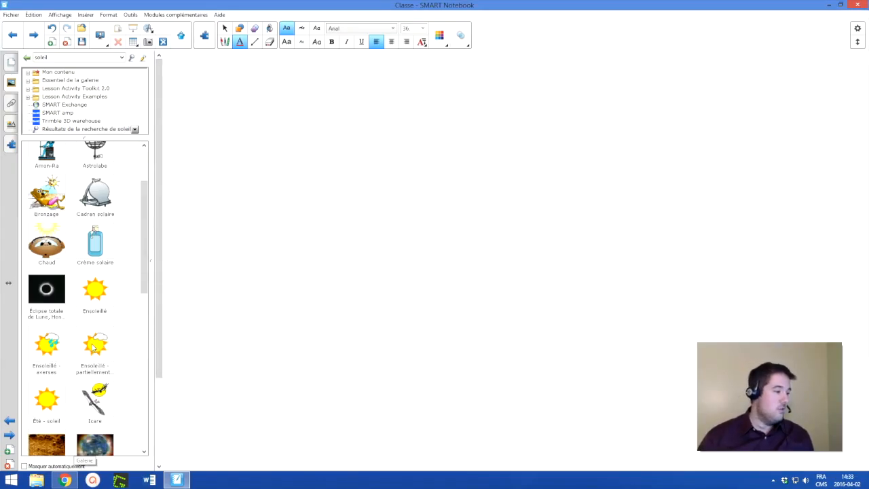
pyautogui.moveTo(103, 341); pyautogui.dragTo(104, 348)
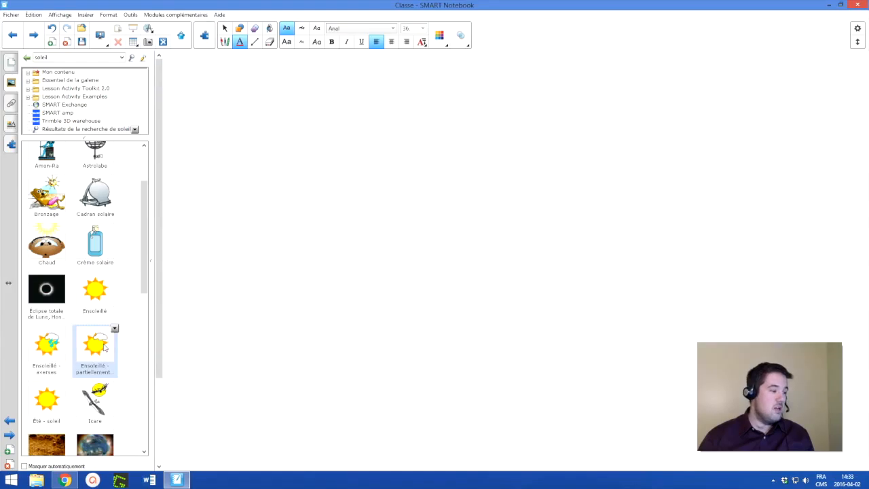
pyautogui.moveTo(106, 347); pyautogui.dragTo(342, 140)
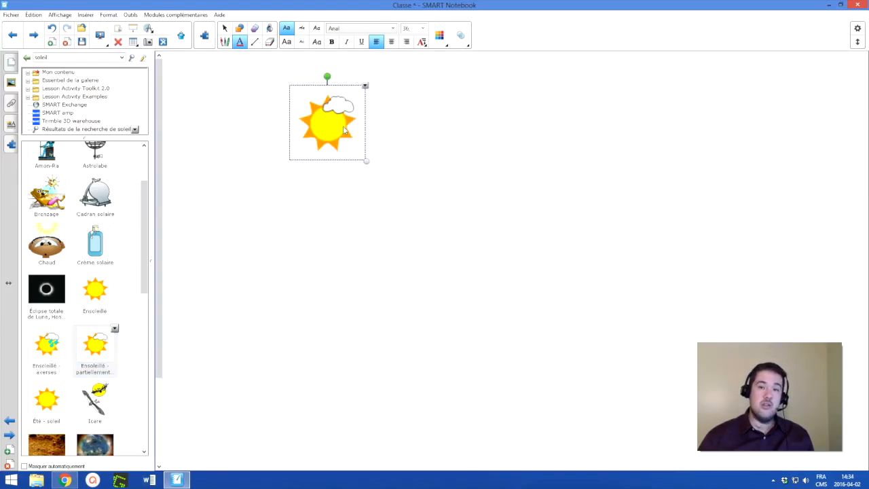
# Step: Switch to the selection tool and move the sun picture lower and toward the left side of the page
pyautogui.moveTo(336, 124); pyautogui.dragTo(371, 186)
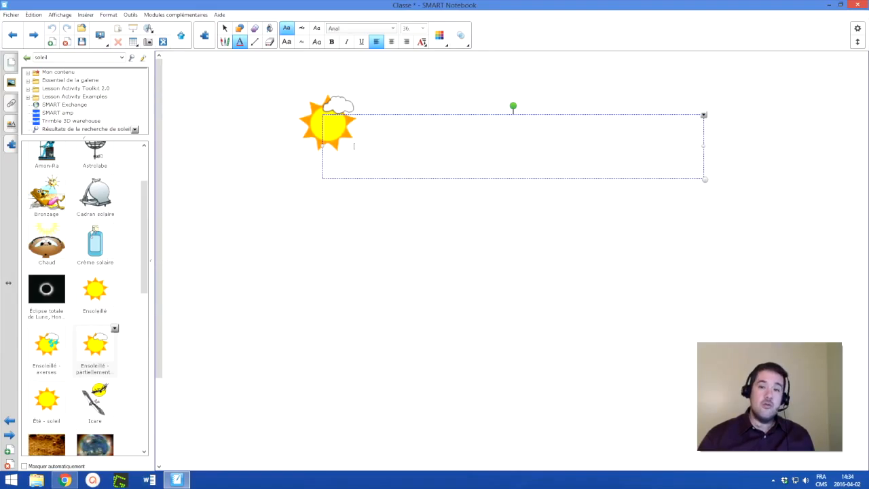
pyautogui.click(224, 29)
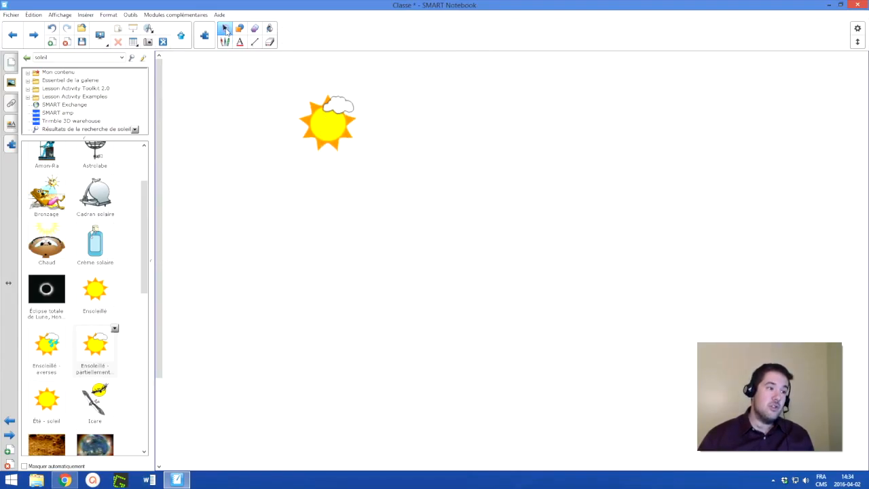
pyautogui.click(330, 121)
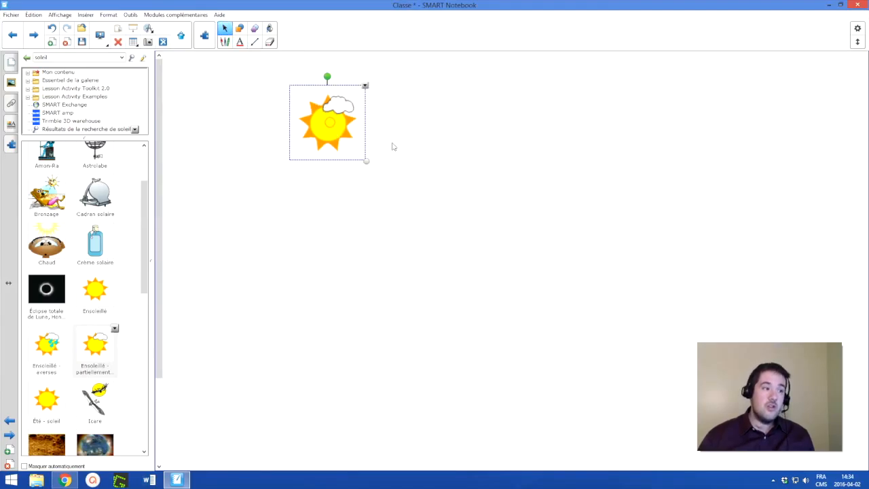
pyautogui.moveTo(326, 129); pyautogui.dragTo(351, 162)
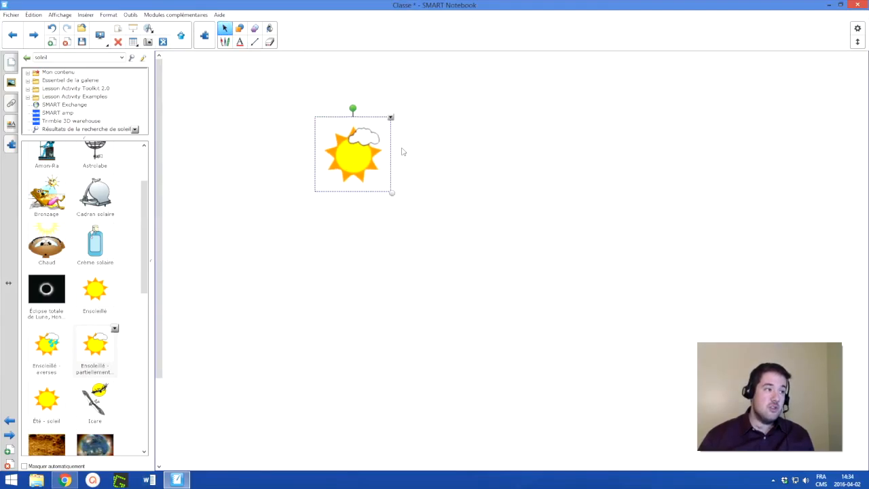
pyautogui.click(429, 175)
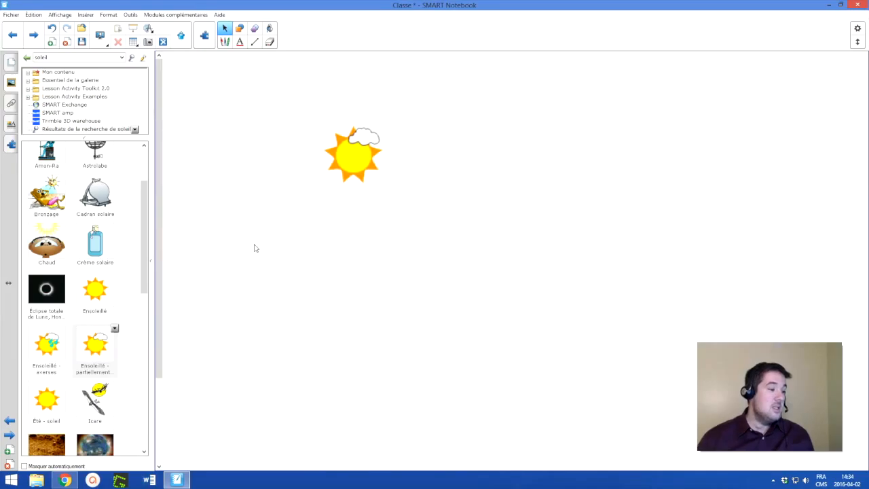
pyautogui.moveTo(352, 154); pyautogui.dragTo(303, 186)
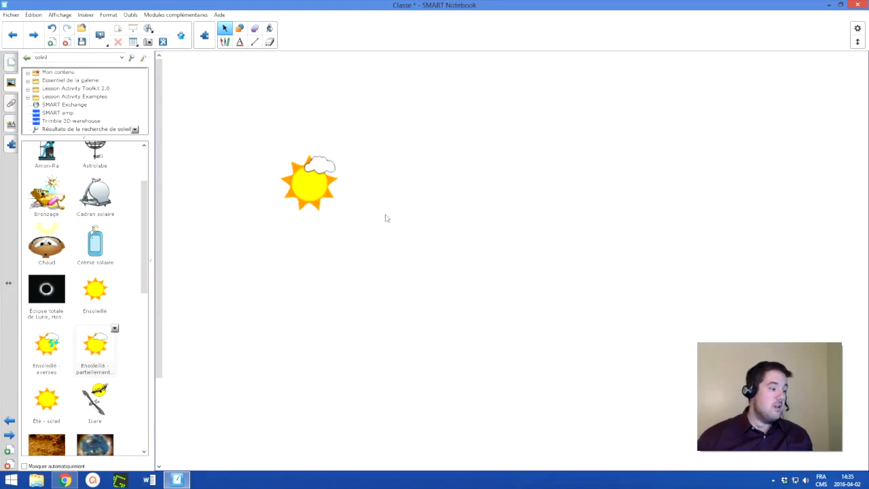
# Step: Switch to Chrome and search Google Images for "classe"
pyautogui.click(66, 481)
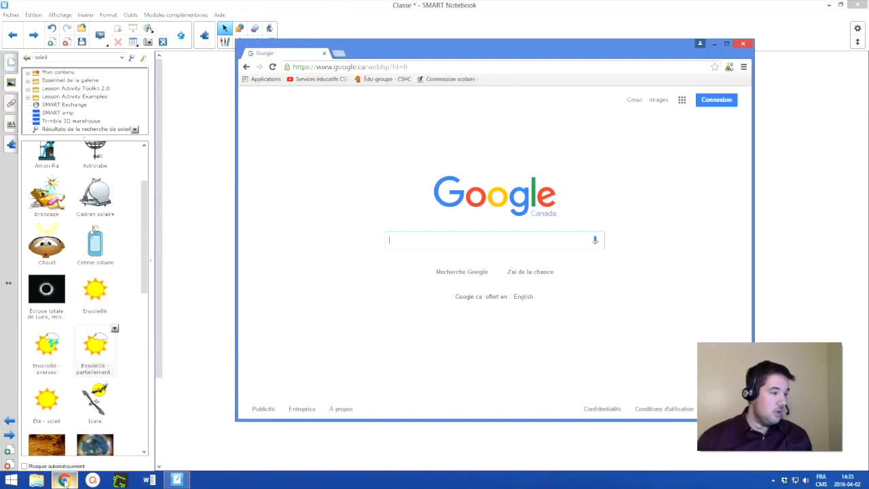
pyautogui.moveTo(469, 54); pyautogui.dragTo(398, 62)
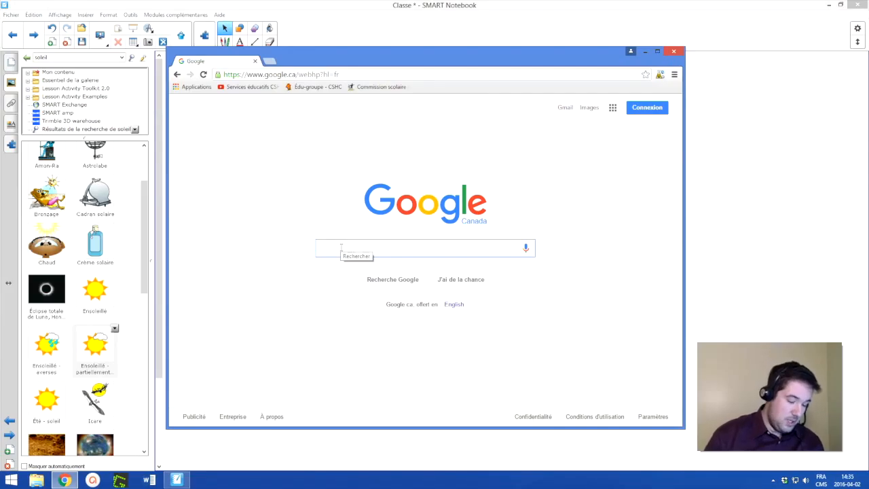
pyautogui.write('classo')
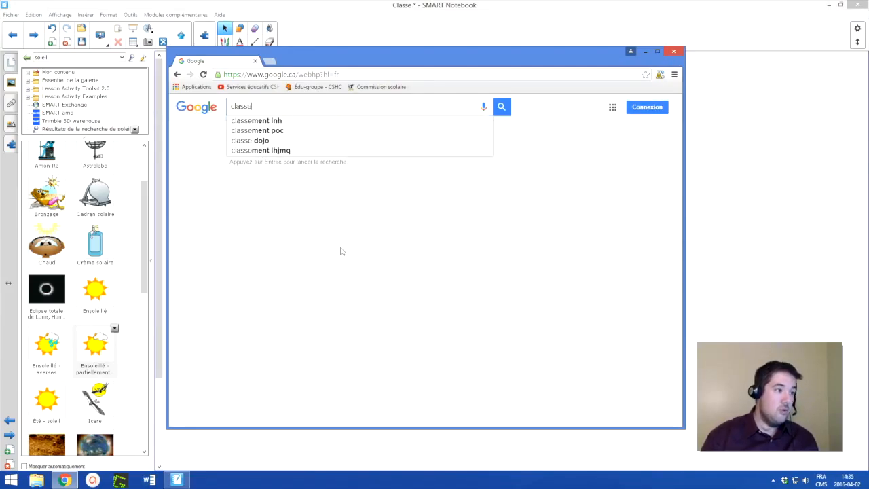
pyautogui.press('Return')
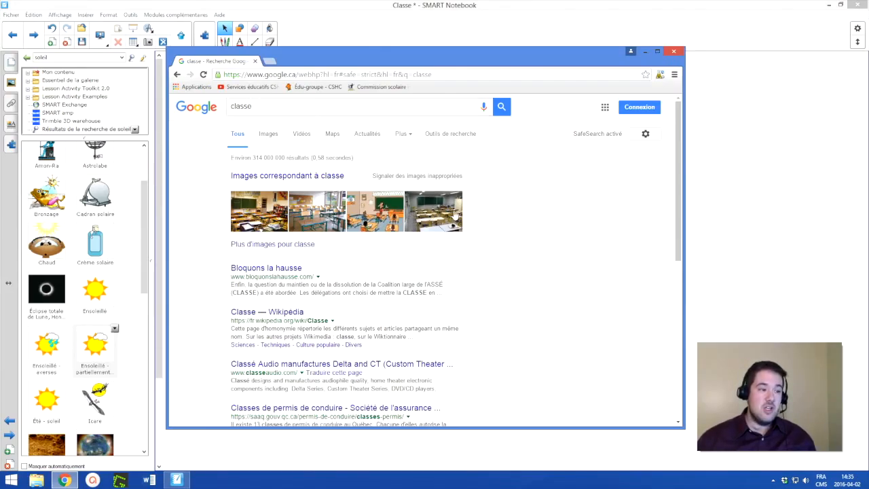
pyautogui.click(266, 138)
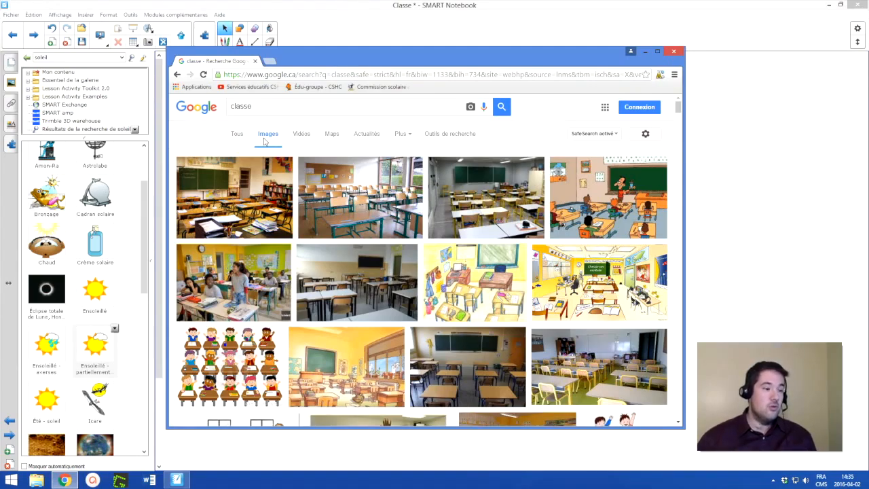
# Step: Browse the classroom pictures and filter them by usage rights to Réutilisation autorisée sans but commercial
pyautogui.scroll(-3, 523, 184)
pyautogui.scroll(-10, 523, 183)
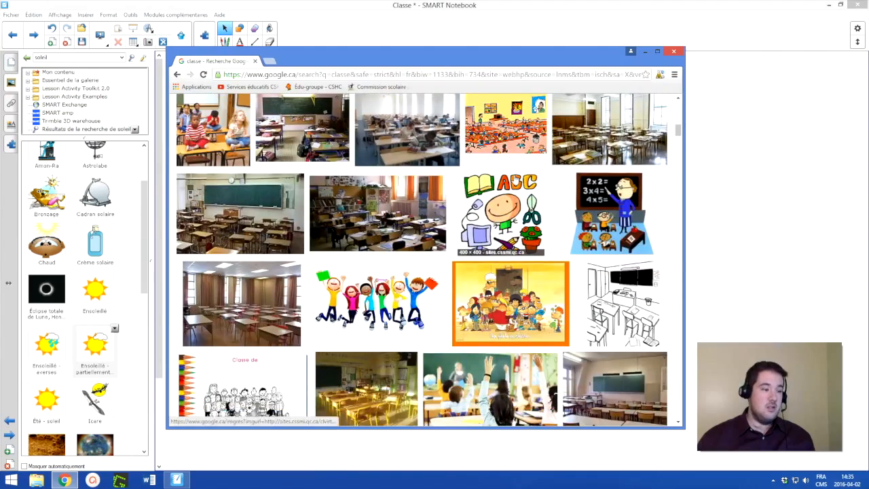
pyautogui.scroll(15, 516, 180)
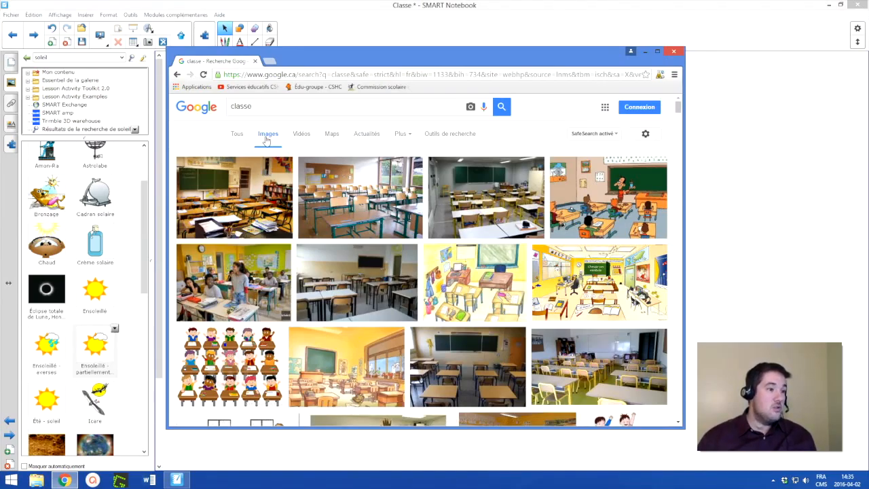
pyautogui.click(459, 136)
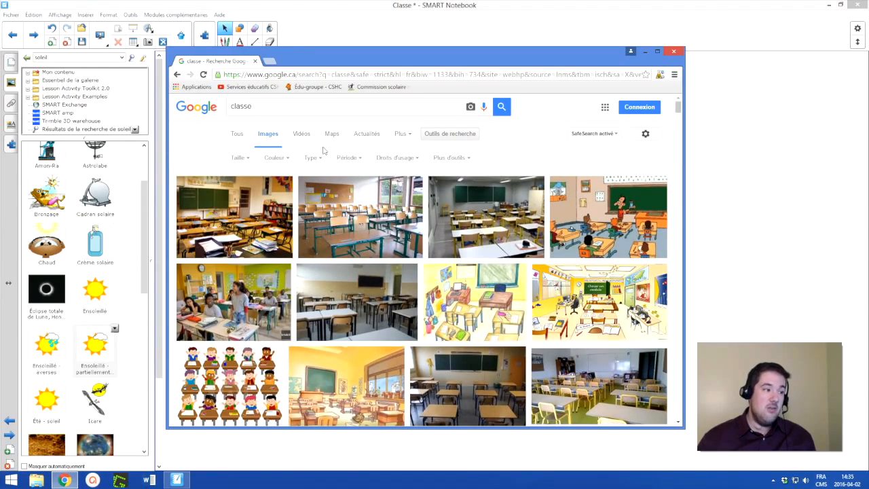
pyautogui.click(407, 161)
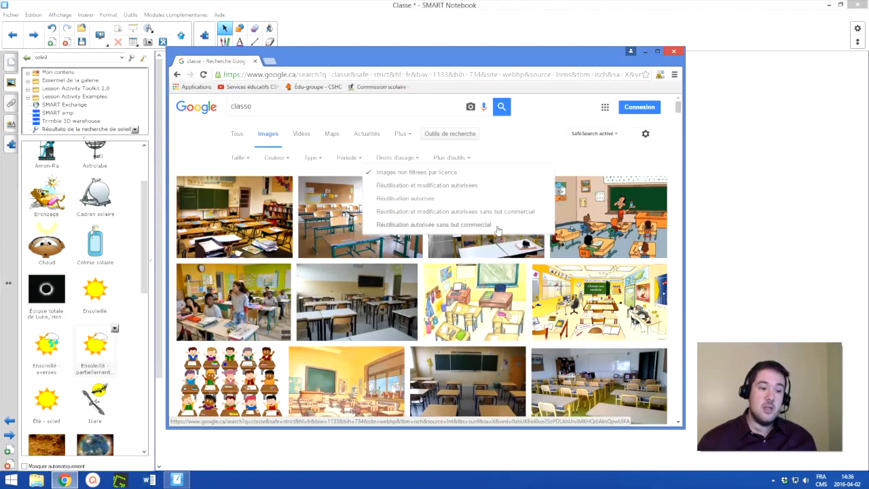
pyautogui.click(432, 226)
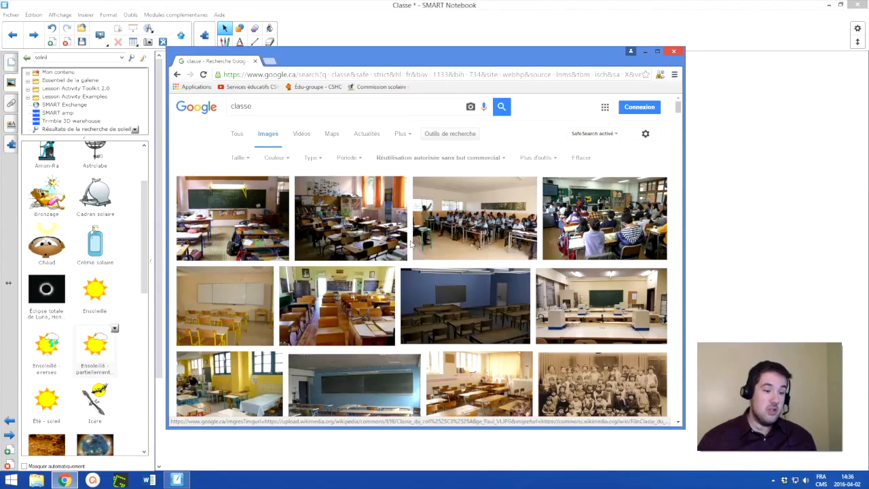
# Step: Browse the filtered pictures and open the preview of the classroom photo with green chairs
pyautogui.scroll(-3, 415, 237)
pyautogui.scroll(-2, 415, 237)
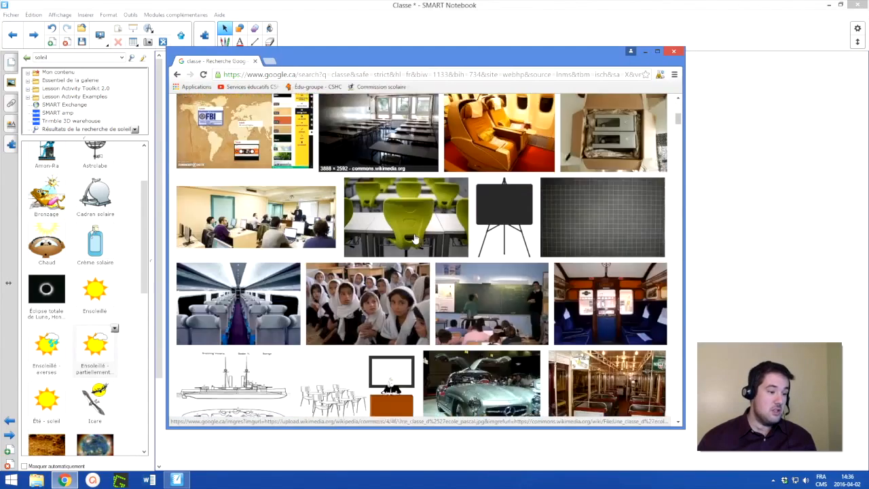
pyautogui.scroll(2, 415, 237)
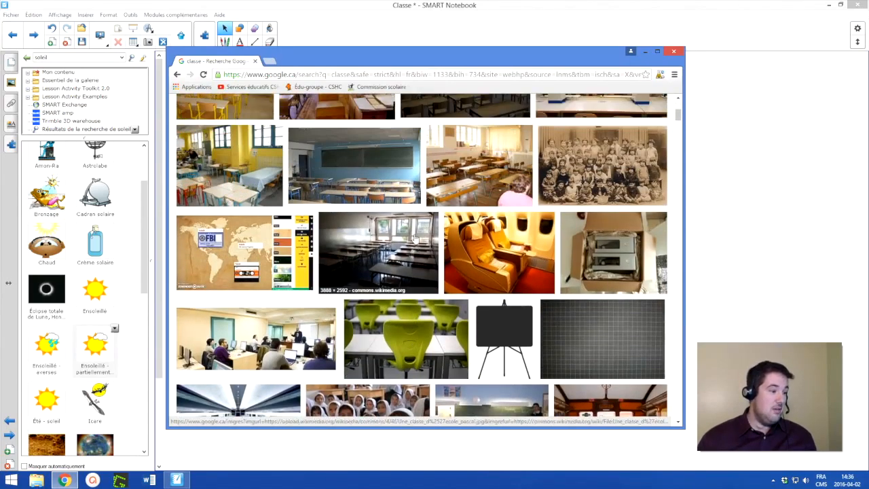
pyautogui.scroll(2, 415, 237)
pyautogui.scroll(3, 352, 238)
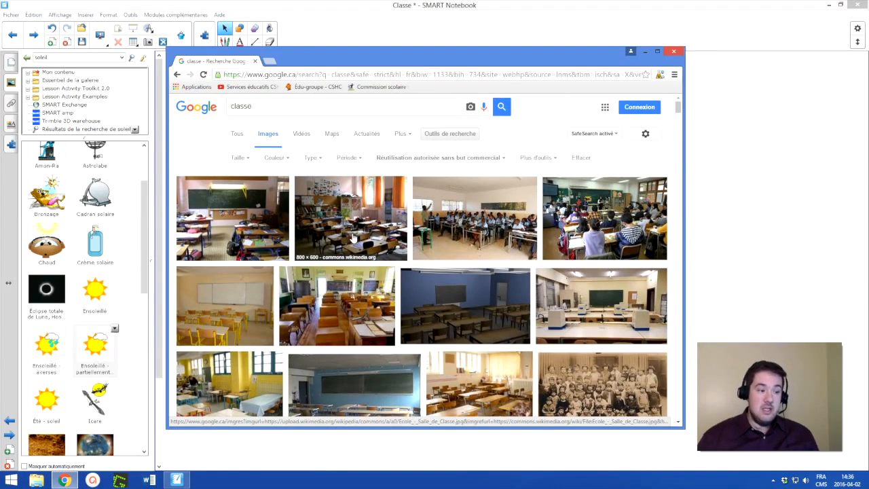
pyautogui.scroll(-3, 407, 245)
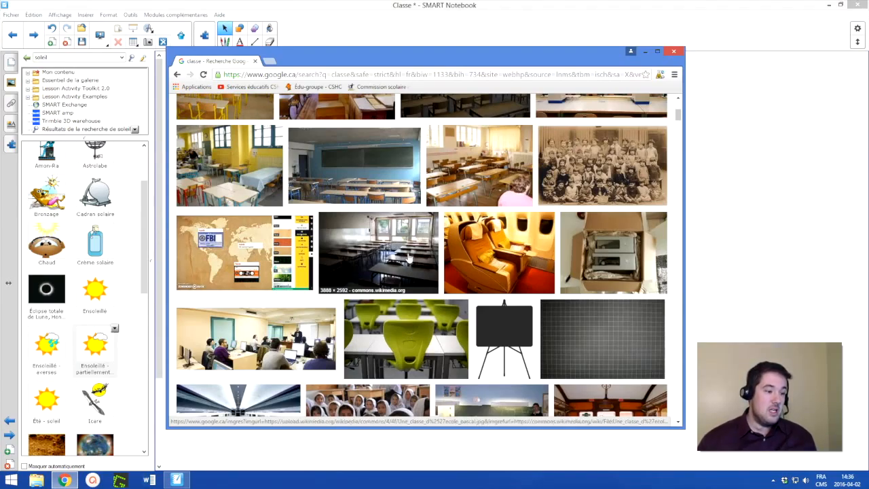
pyautogui.click(423, 330)
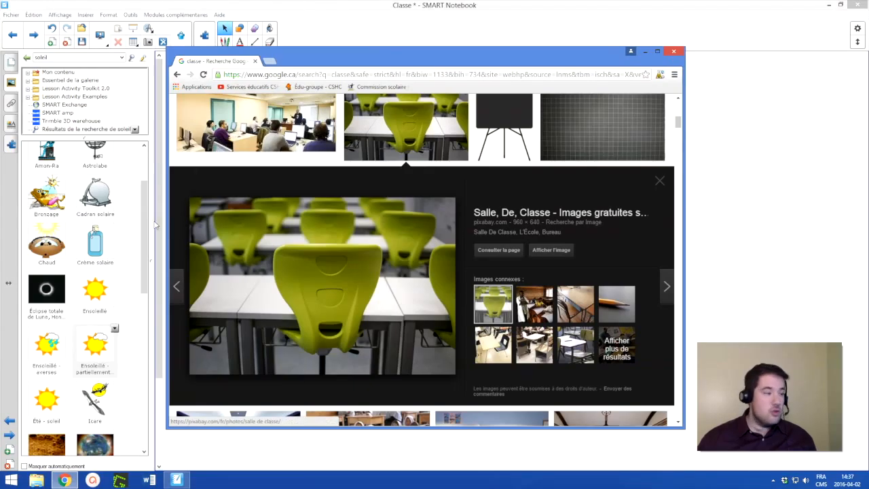
# Step: Bring the green chairs photo from the Chrome preview onto page 2 in SMART Notebook
pyautogui.moveTo(381, 48); pyautogui.dragTo(667, 42)
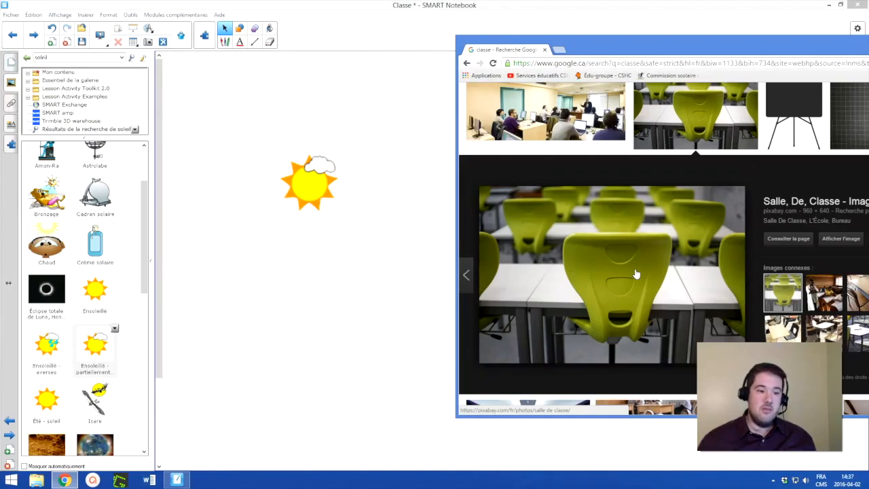
pyautogui.moveTo(636, 274); pyautogui.dragTo(279, 300)
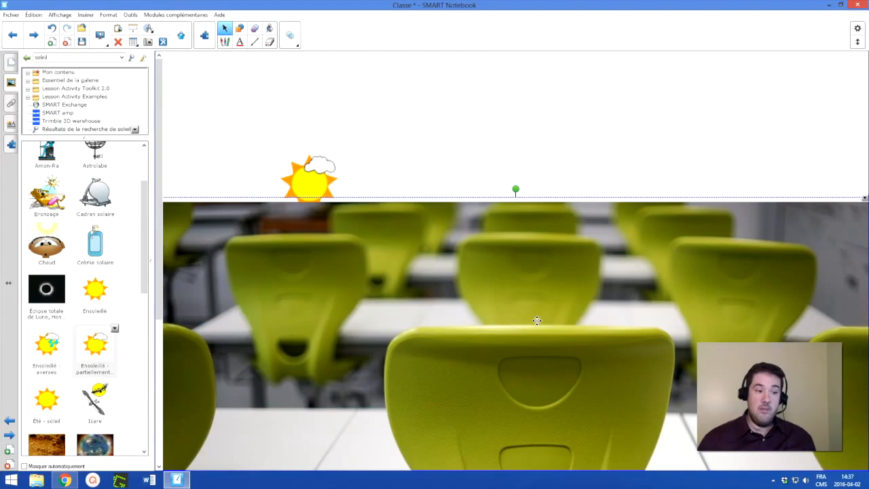
pyautogui.moveTo(537, 320); pyautogui.dragTo(417, 217)
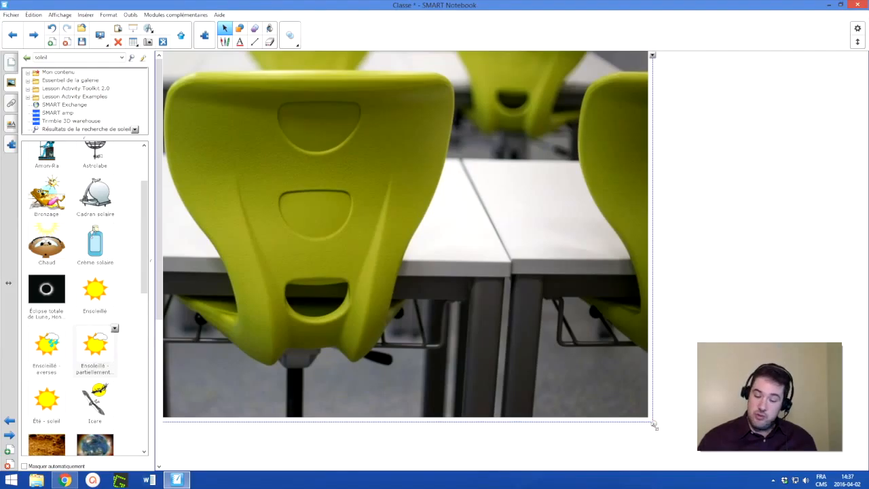
# Step: Shrink the green chairs photo to a small picture and place it to the right of the sun, then deselect it
pyautogui.moveTo(654, 424); pyautogui.dragTo(413, 259)
pyautogui.moveTo(252, 163); pyautogui.dragTo(538, 267)
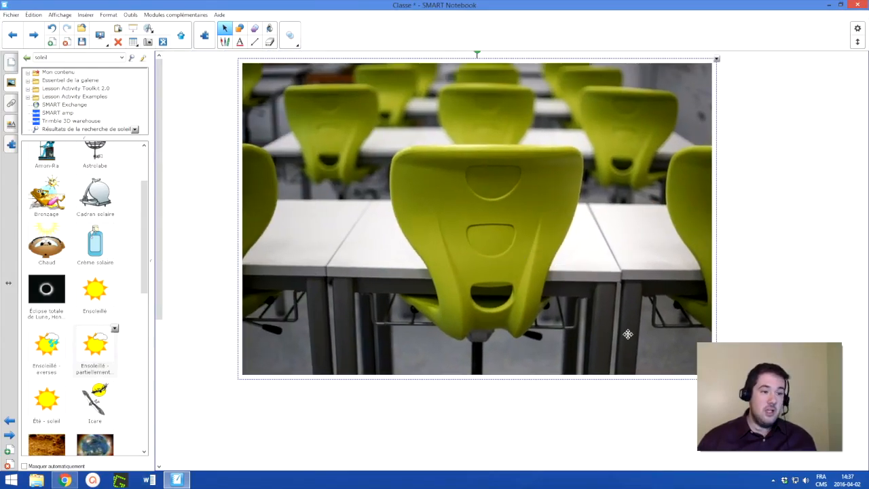
pyautogui.moveTo(608, 317); pyautogui.dragTo(482, 289)
pyautogui.moveTo(592, 352); pyautogui.dragTo(274, 159)
pyautogui.moveTo(221, 100); pyautogui.dragTo(583, 193)
pyautogui.moveTo(642, 239); pyautogui.dragTo(618, 226)
pyautogui.moveTo(582, 182); pyautogui.dragTo(597, 191)
pyautogui.click(399, 270)
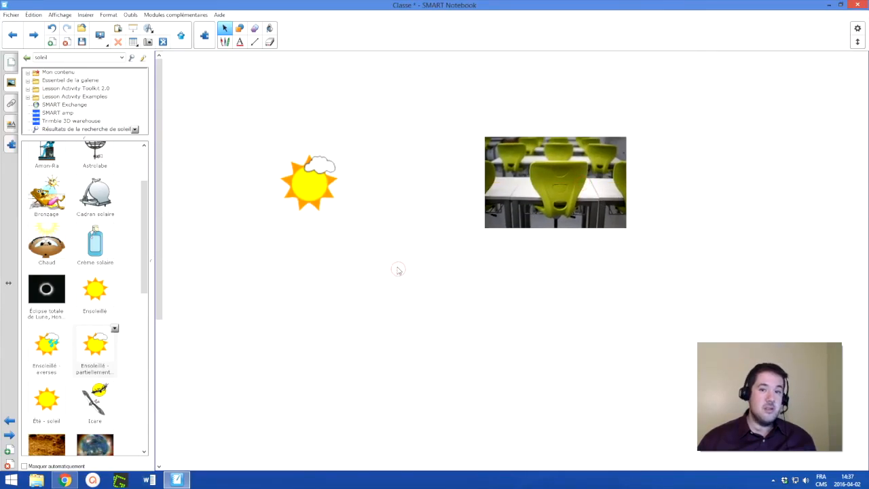